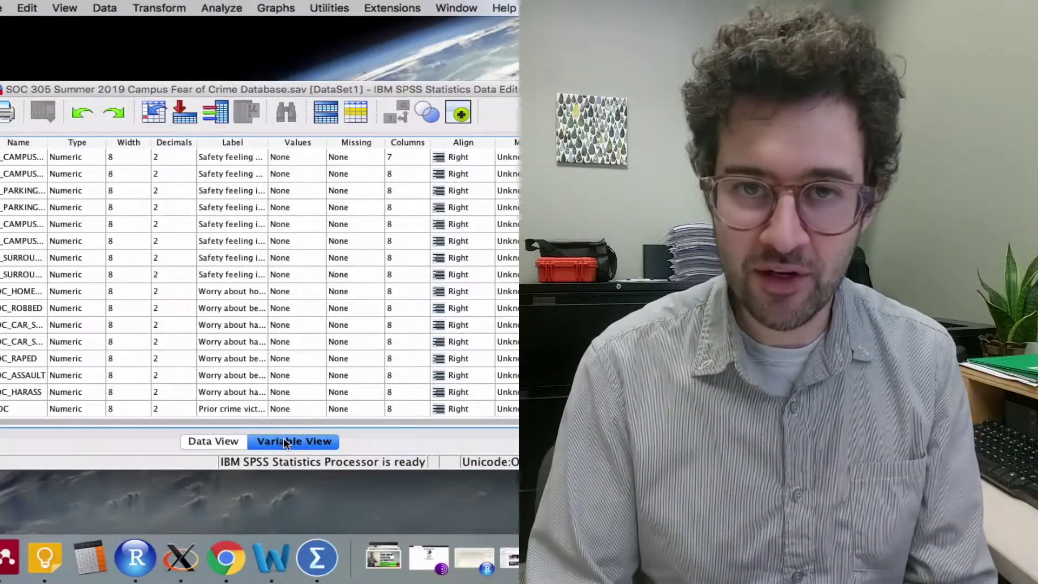
# Step: Check the entered survey responses in Data View and return to Variable View
pyautogui.hotkey('ctrl', 'alt', 'Return')
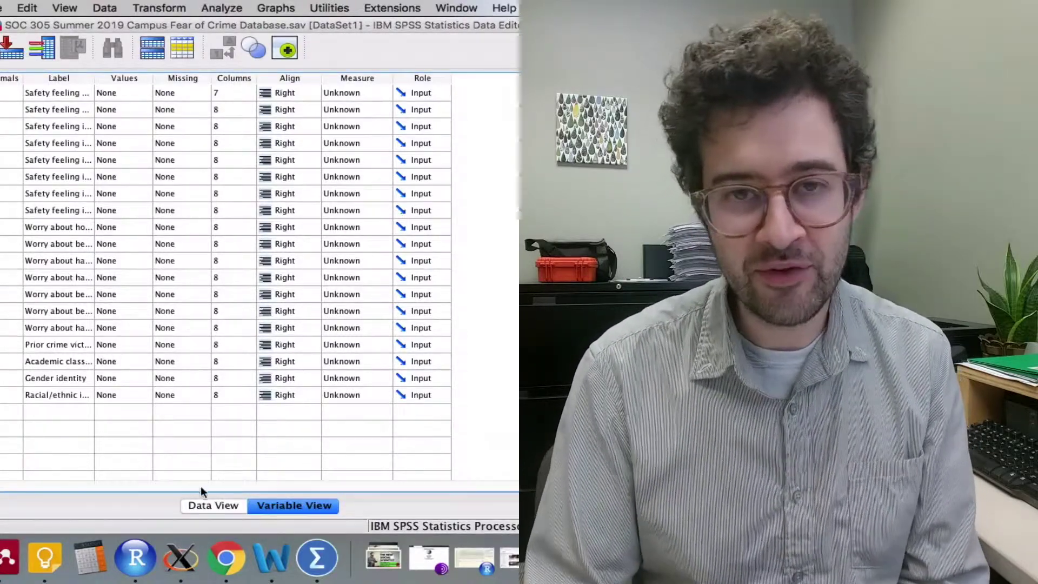
pyautogui.click(199, 505)
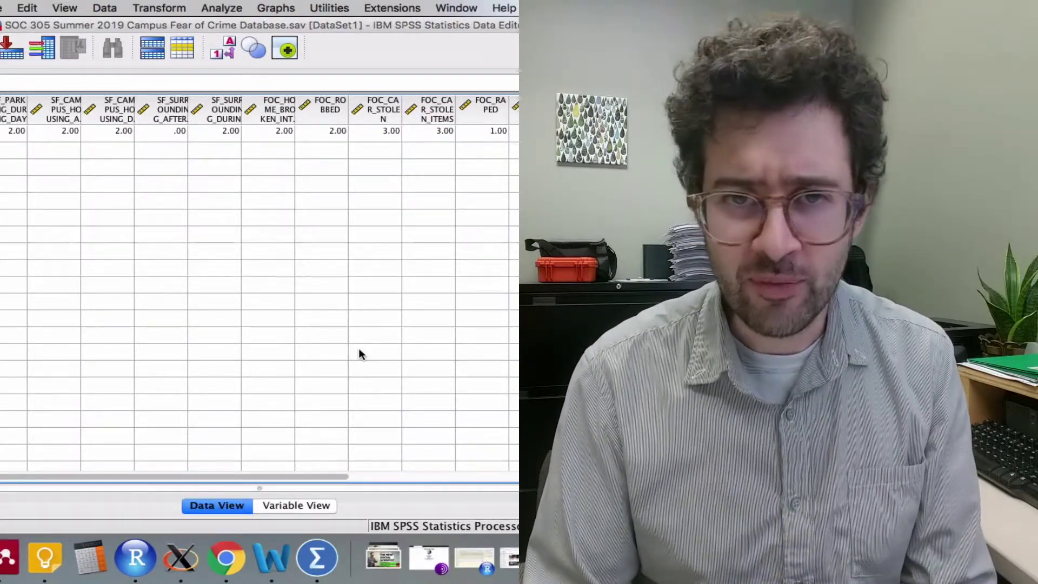
pyautogui.click(282, 506)
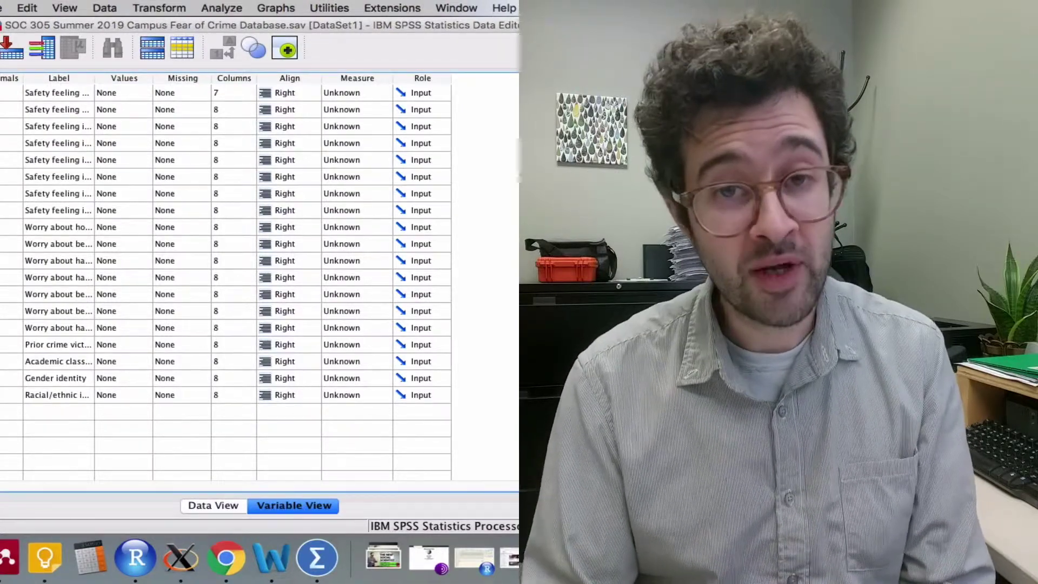
# Step: Review the variable type options for the first safety variable and keep it as Numeric
pyautogui.click(183, 80)
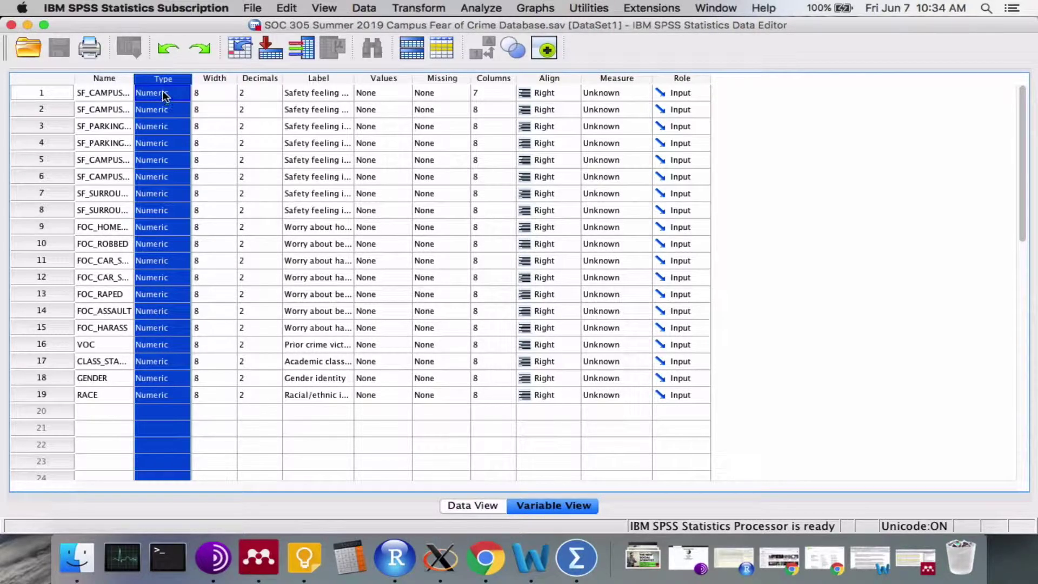
pyautogui.click(163, 93)
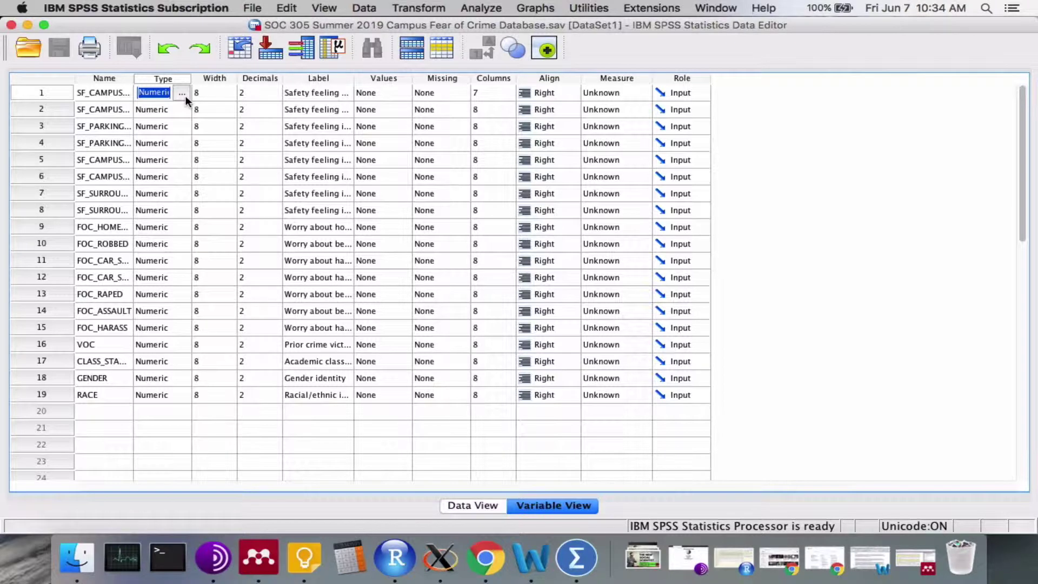
pyautogui.click(182, 94)
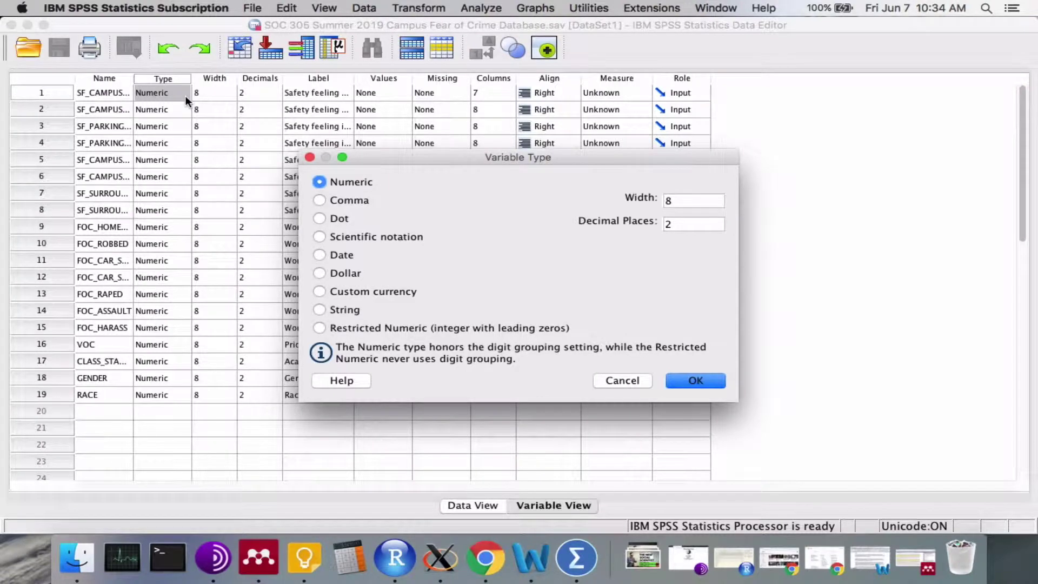
pyautogui.moveTo(407, 154); pyautogui.dragTo(404, 102)
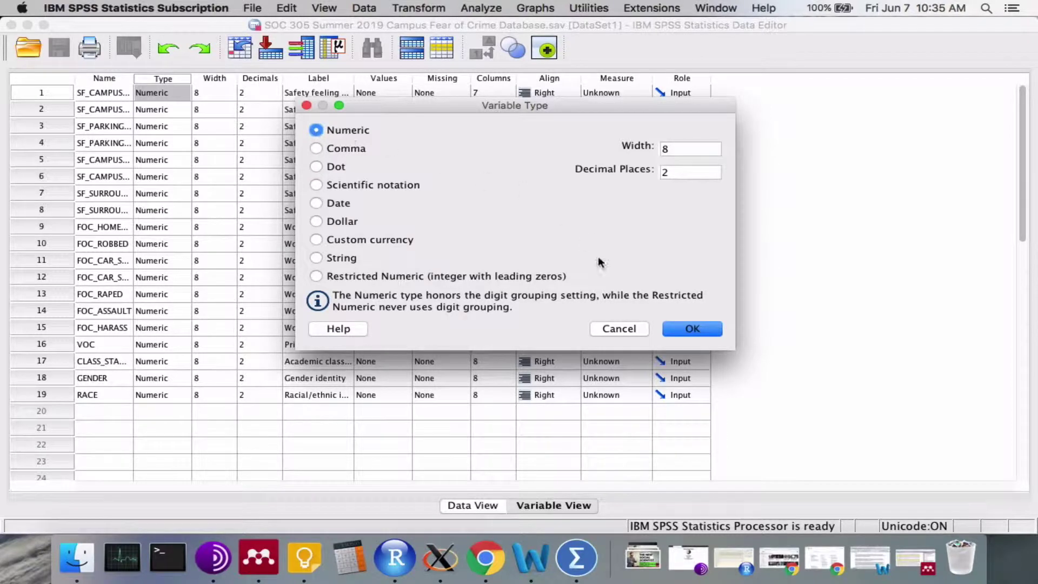
pyautogui.click(687, 329)
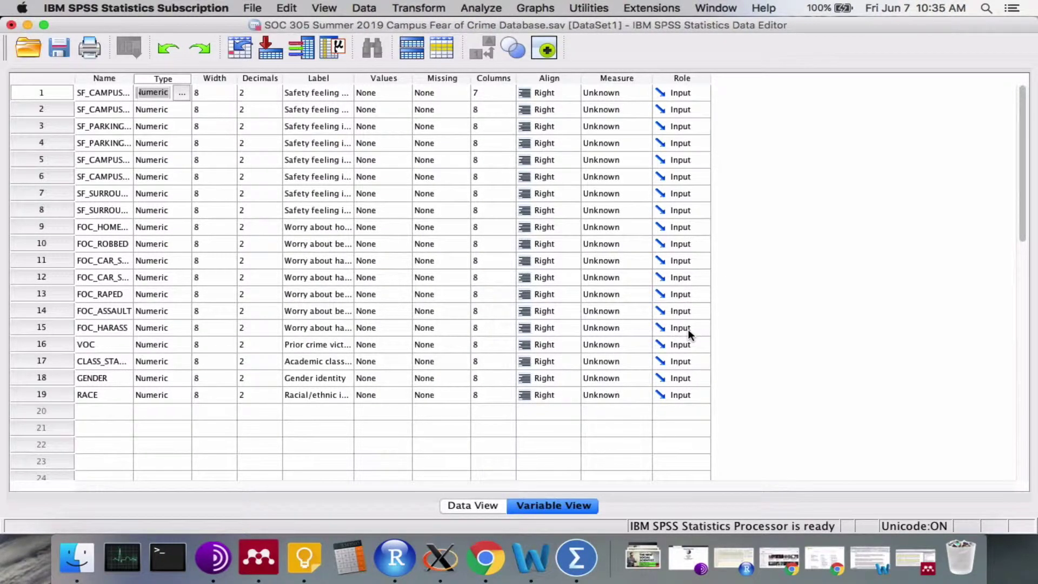
# Step: Set the measurement level of the first safety variable to Scale
pyautogui.click(599, 79)
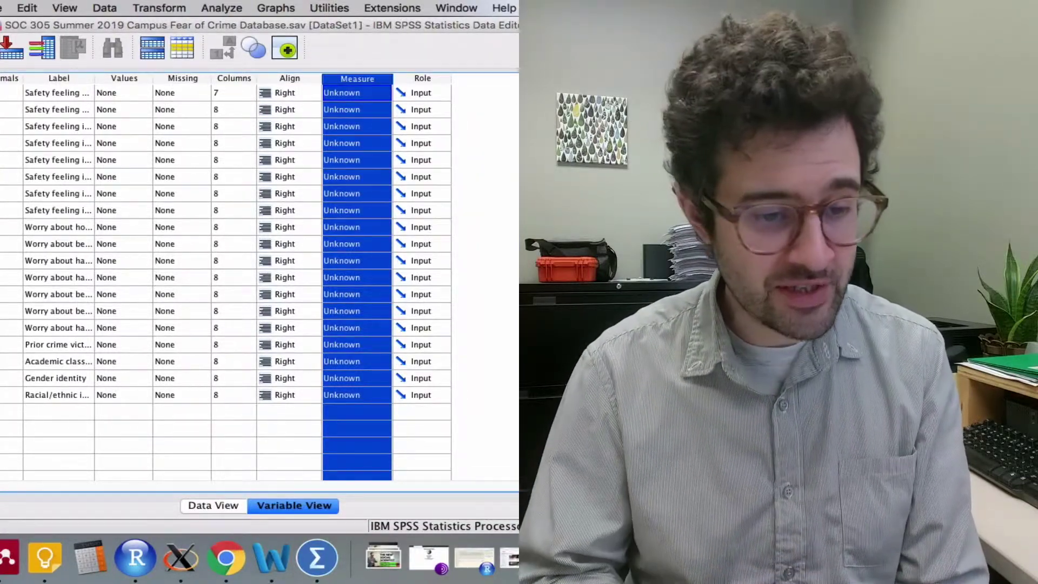
pyautogui.click(366, 97)
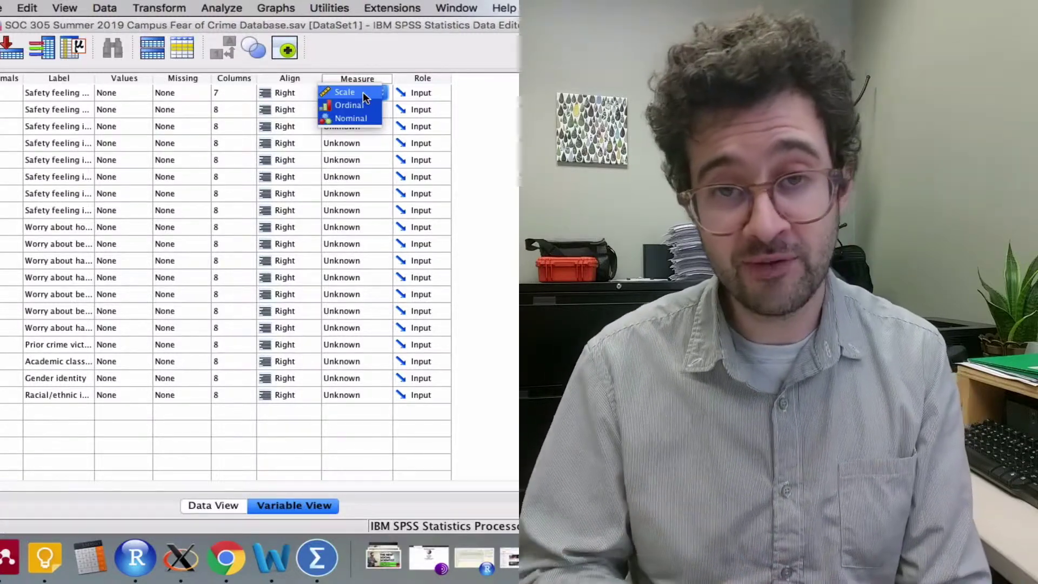
pyautogui.click(363, 94)
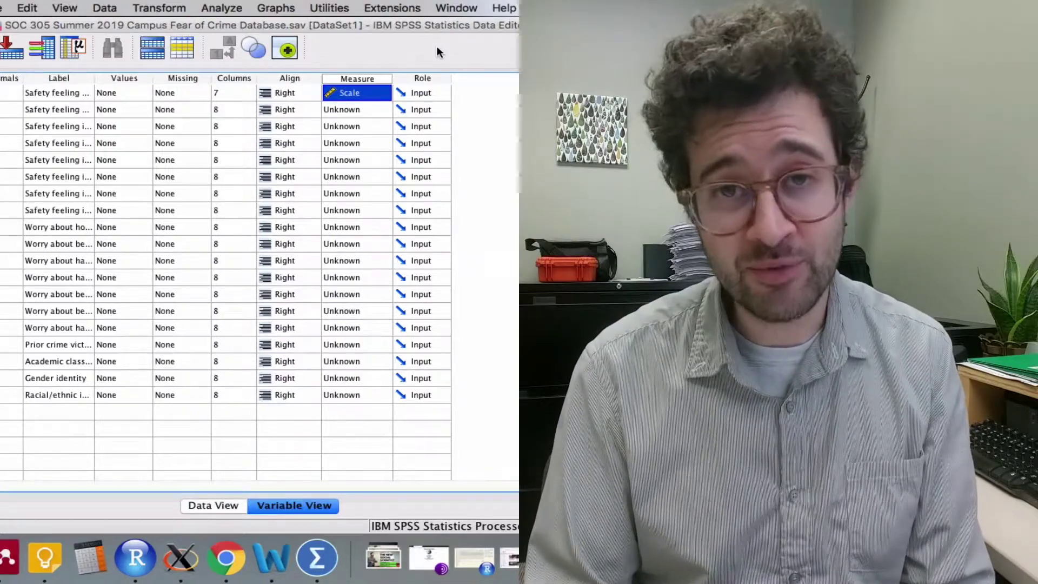
# Step: Open the survey responses PDF from the Fear of Crime folder and examine its answer categories
pyautogui.press('super+o')
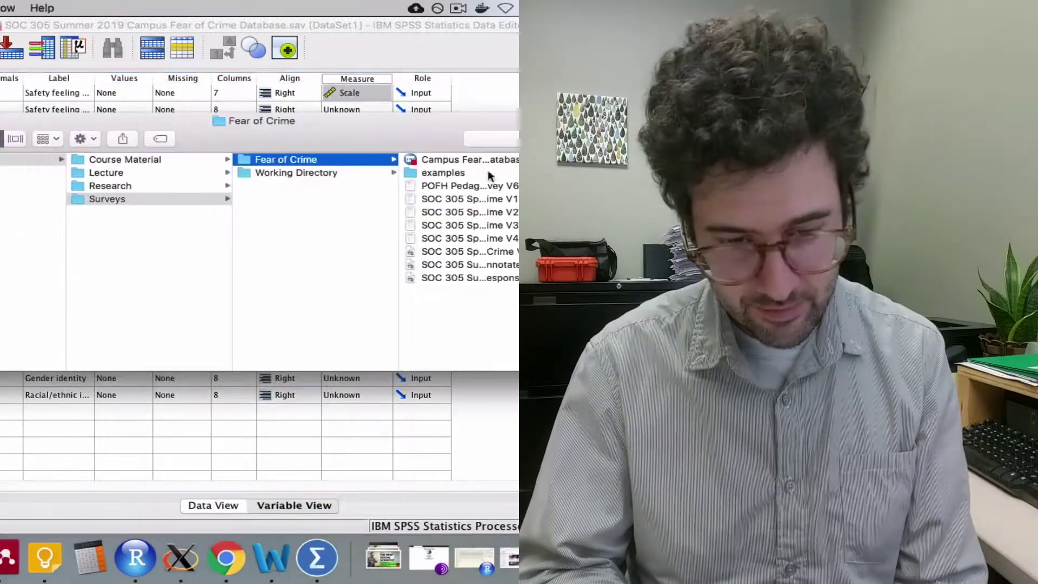
pyautogui.doubleClick(498, 277)
pyautogui.scroll(-5, 436, 245)
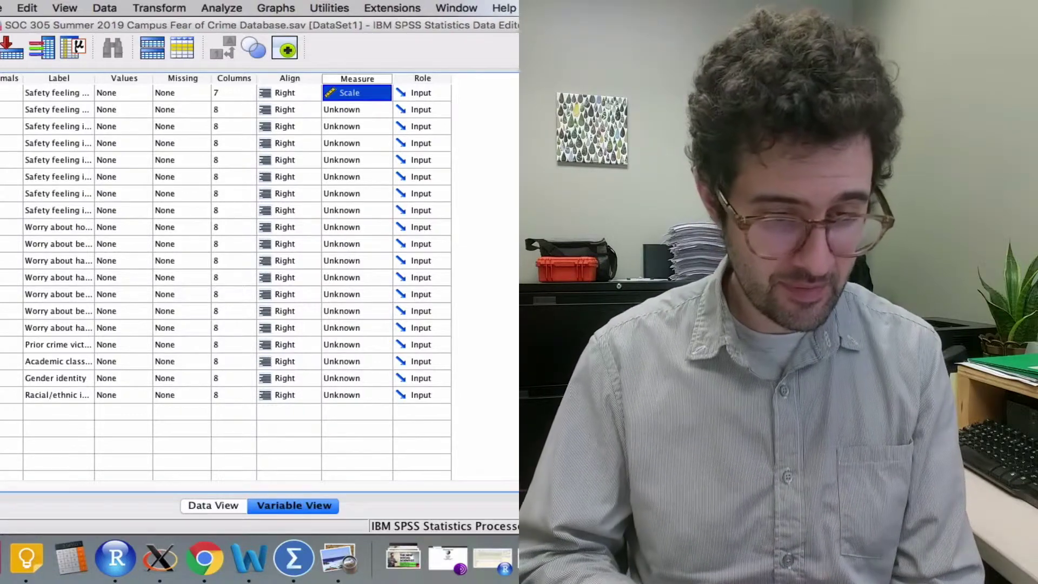
# Step: Set the measurement level of all eight safety feeling variables, rows 1 to 8, to Ordinal
pyautogui.click(377, 95)
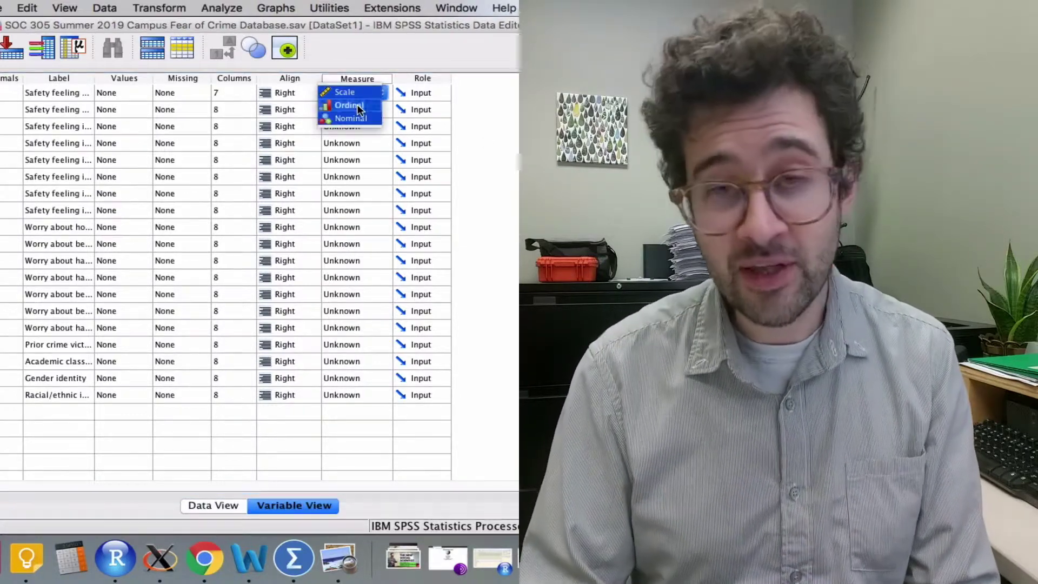
pyautogui.click(357, 108)
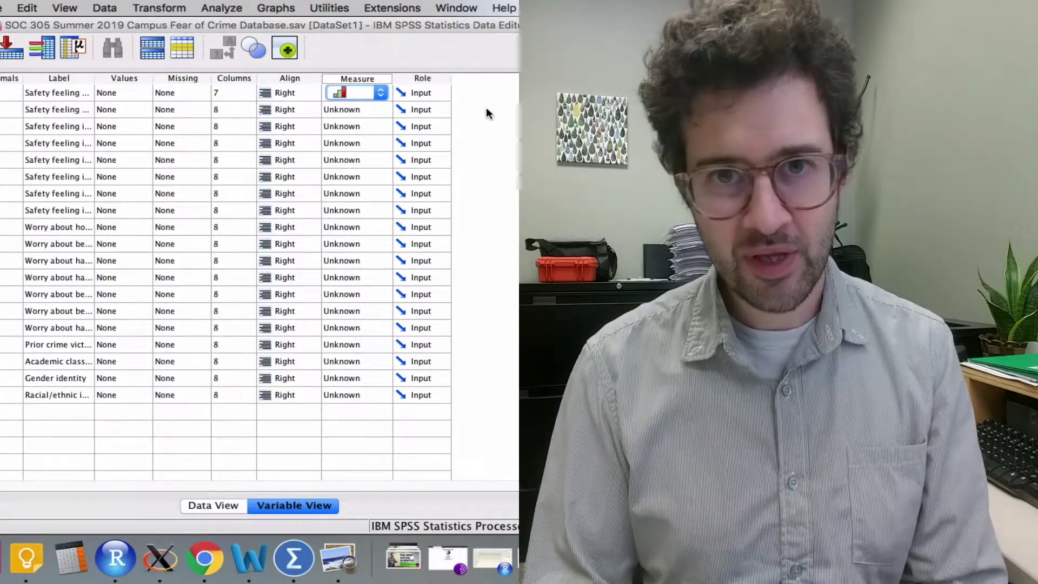
pyautogui.click(380, 109)
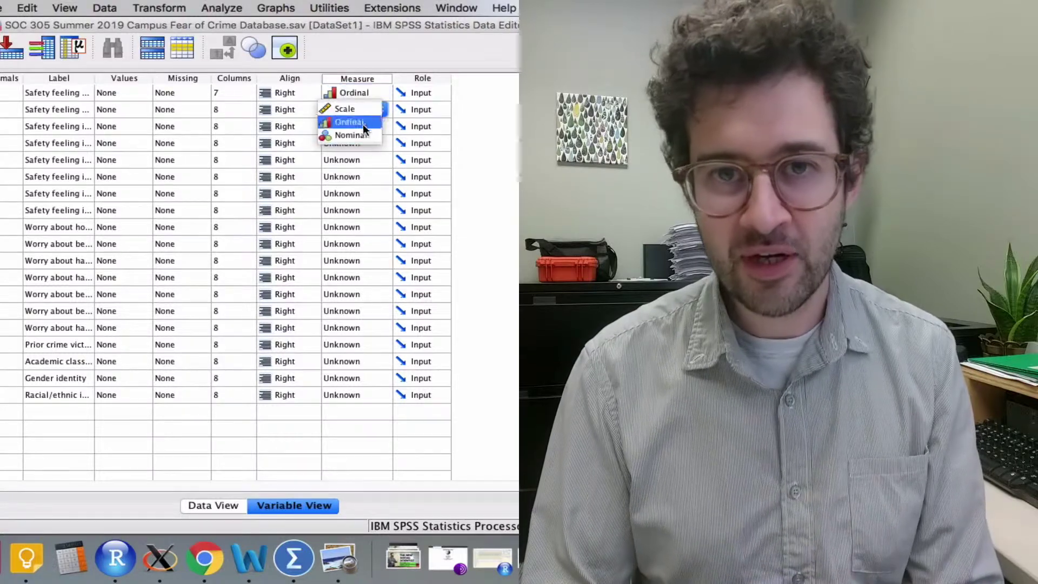
pyautogui.click(363, 122)
pyautogui.click(366, 125)
pyautogui.click(359, 139)
pyautogui.click(380, 143)
pyautogui.click(364, 157)
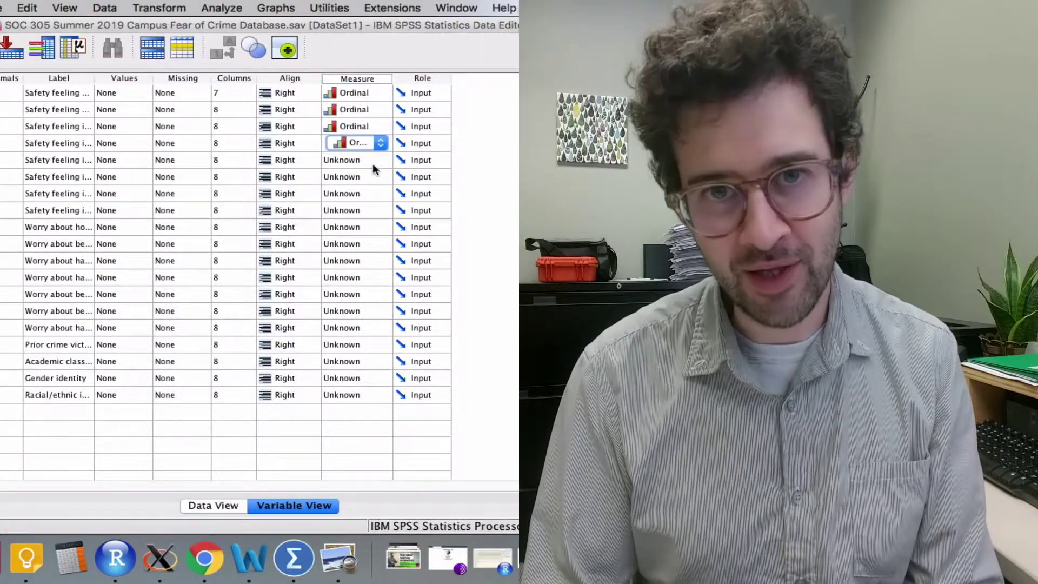
pyautogui.click(372, 162)
pyautogui.click(366, 176)
pyautogui.click(367, 177)
pyautogui.click(362, 190)
pyautogui.click(368, 194)
pyautogui.click(363, 207)
pyautogui.click(368, 210)
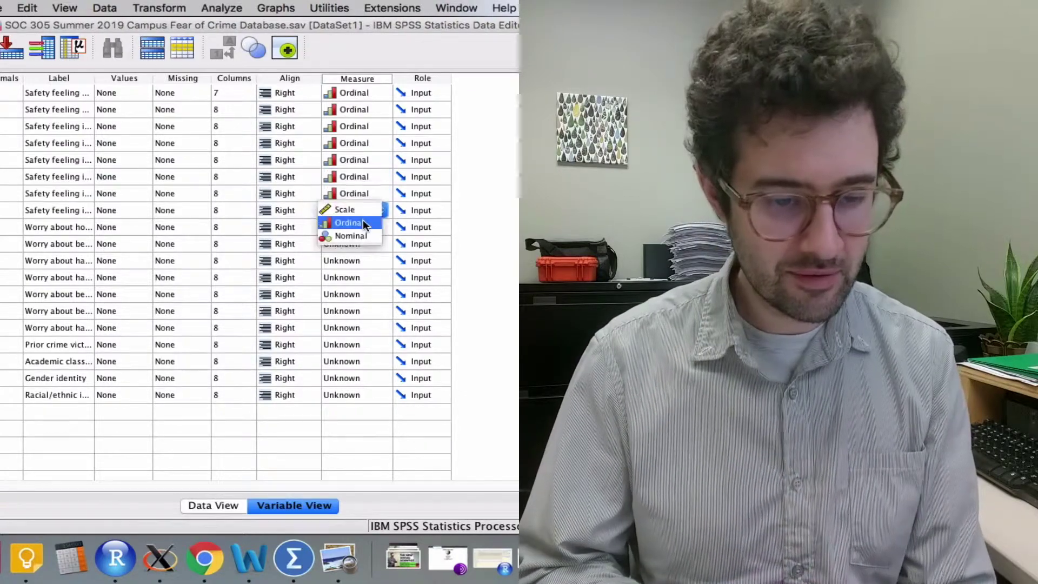
pyautogui.click(362, 222)
# Step: Set the measurement level of the seven worry-about-crime variables, FOC_HOME to FOC_HARASS in rows 9 to 15, to Ordinal
pyautogui.click(367, 228)
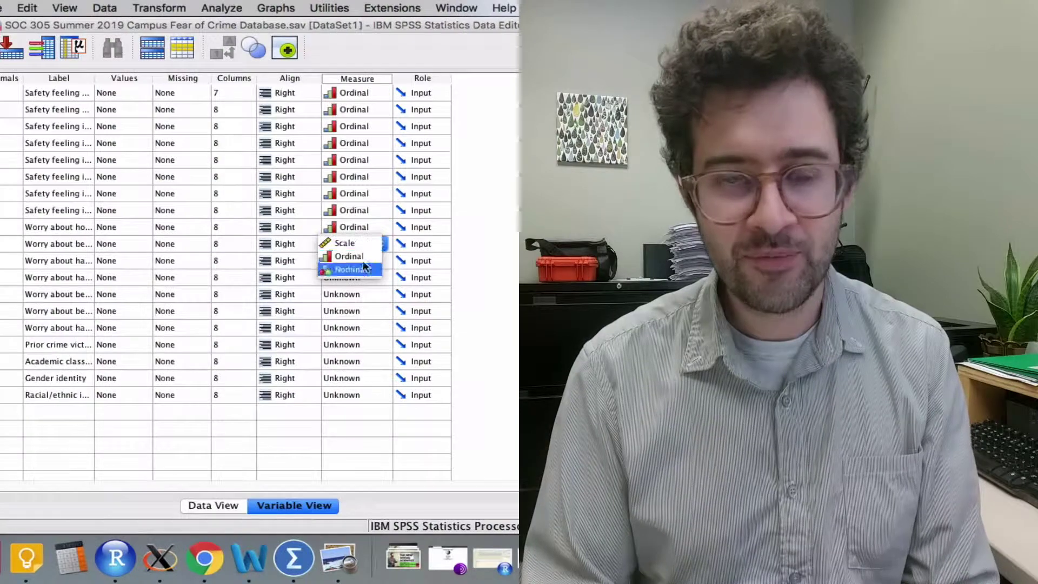
pyautogui.click(362, 257)
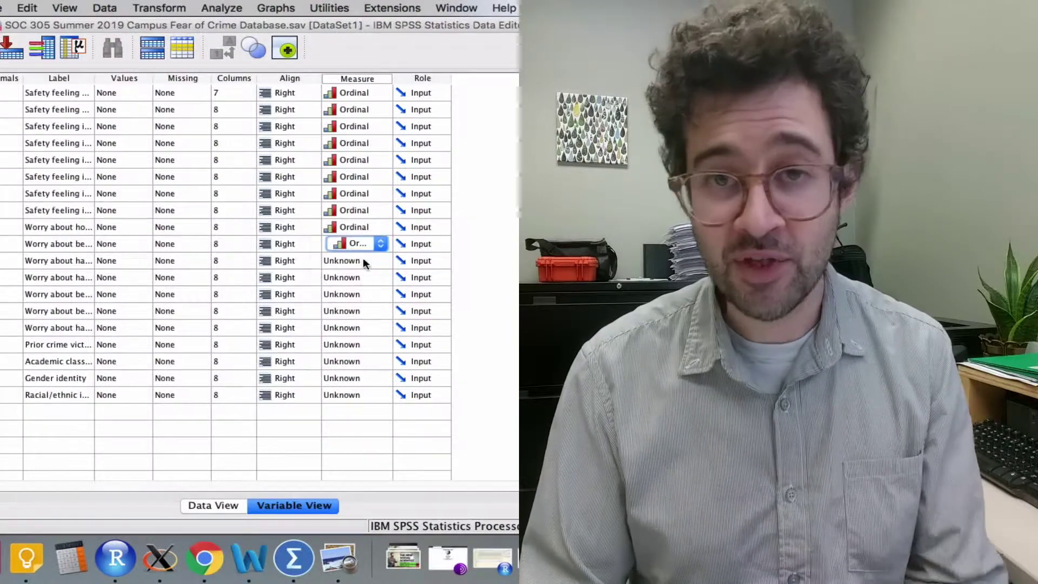
pyautogui.click(362, 261)
pyautogui.click(358, 273)
pyautogui.click(366, 277)
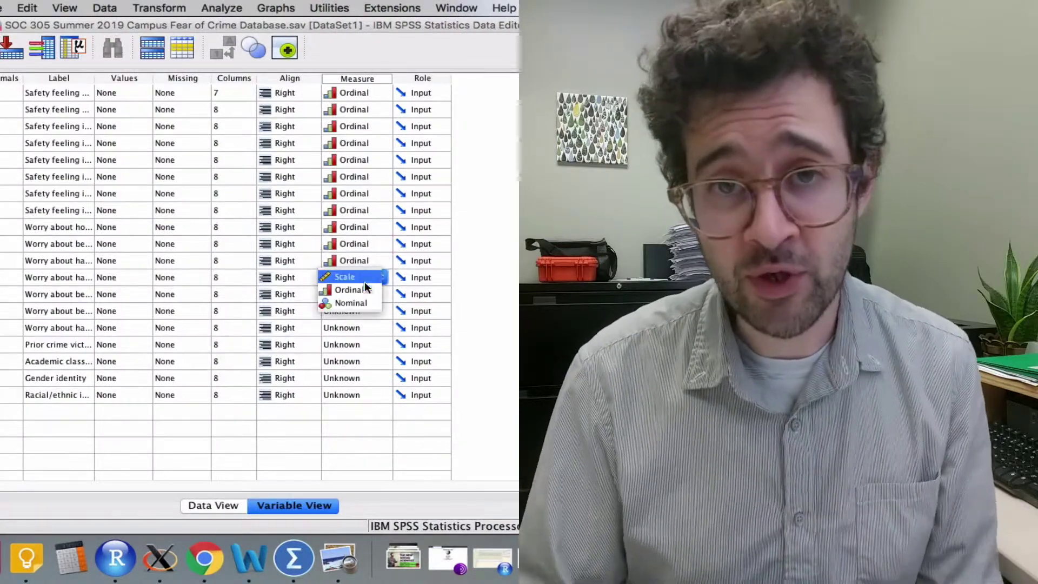
pyautogui.click(364, 283)
pyautogui.click(366, 298)
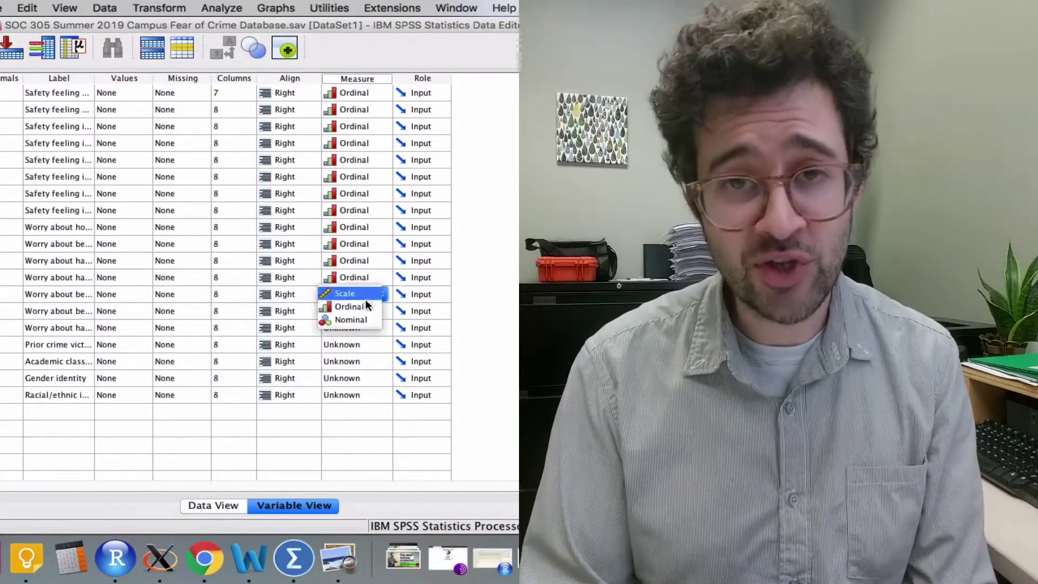
pyautogui.click(365, 303)
pyautogui.click(366, 309)
pyautogui.click(359, 323)
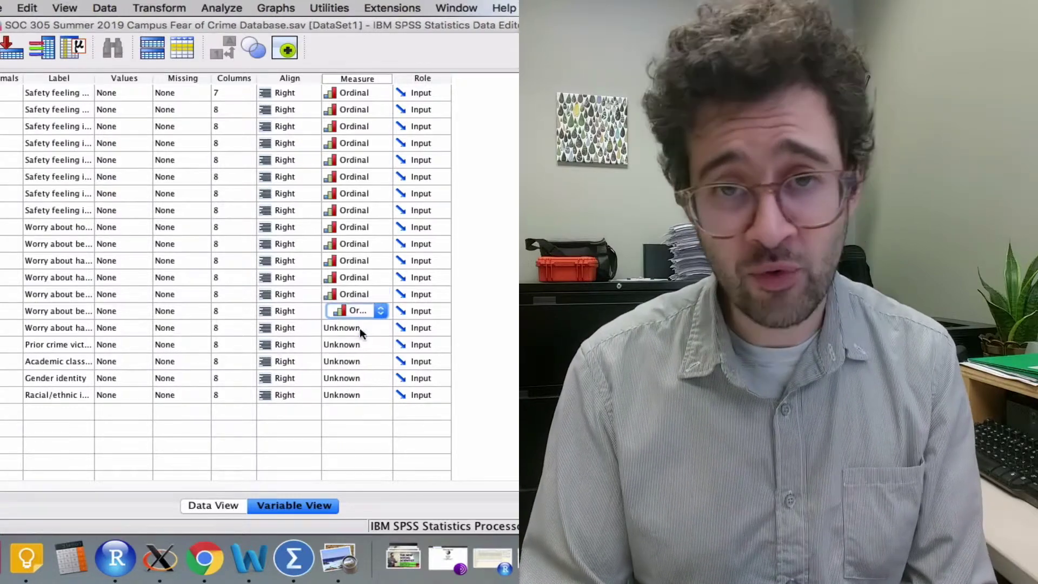
pyautogui.click(367, 328)
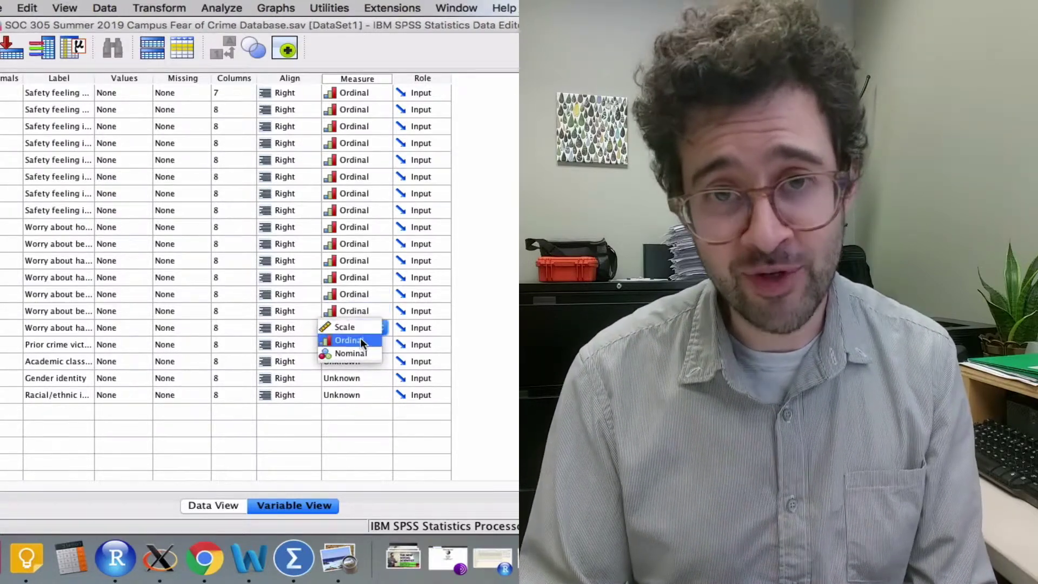
pyautogui.click(360, 339)
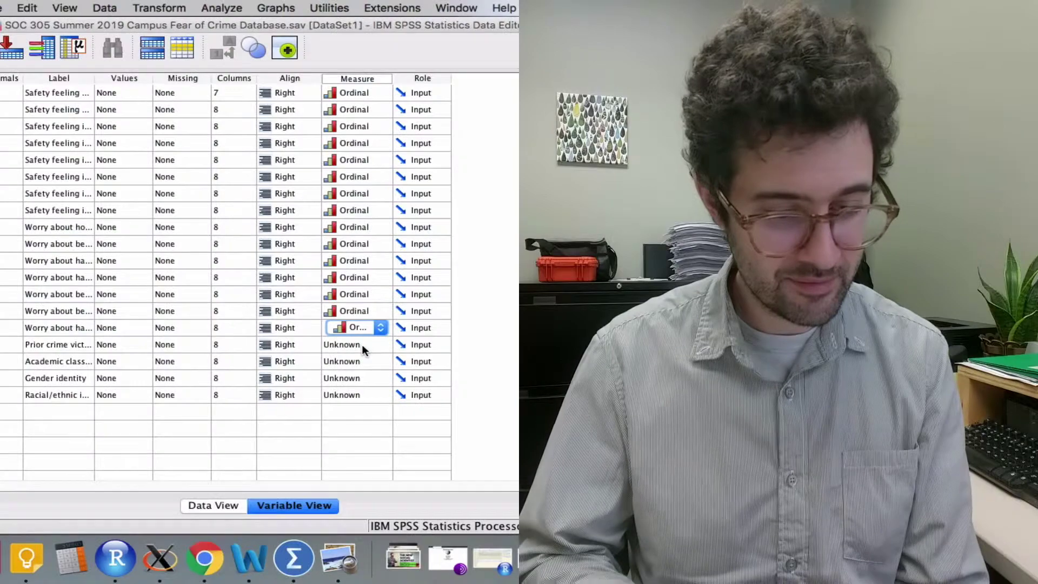
# Step: Switch to Preview, examine the crime victim and demographic questions on page 2 of the survey responses, and return to SPSS Statistics
pyautogui.click(338, 556)
pyautogui.scroll(-10, 352, 380)
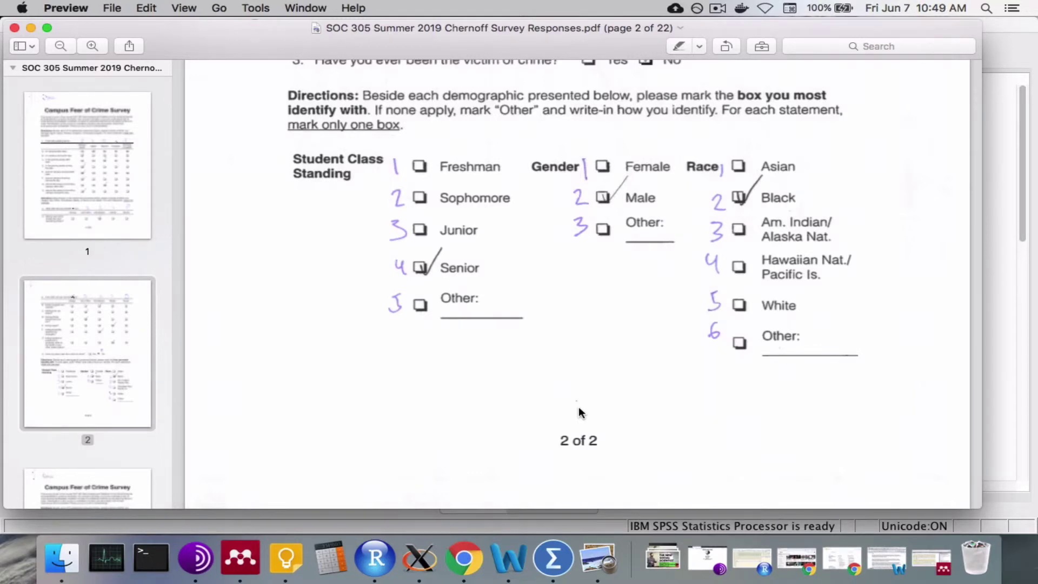
pyautogui.click(552, 558)
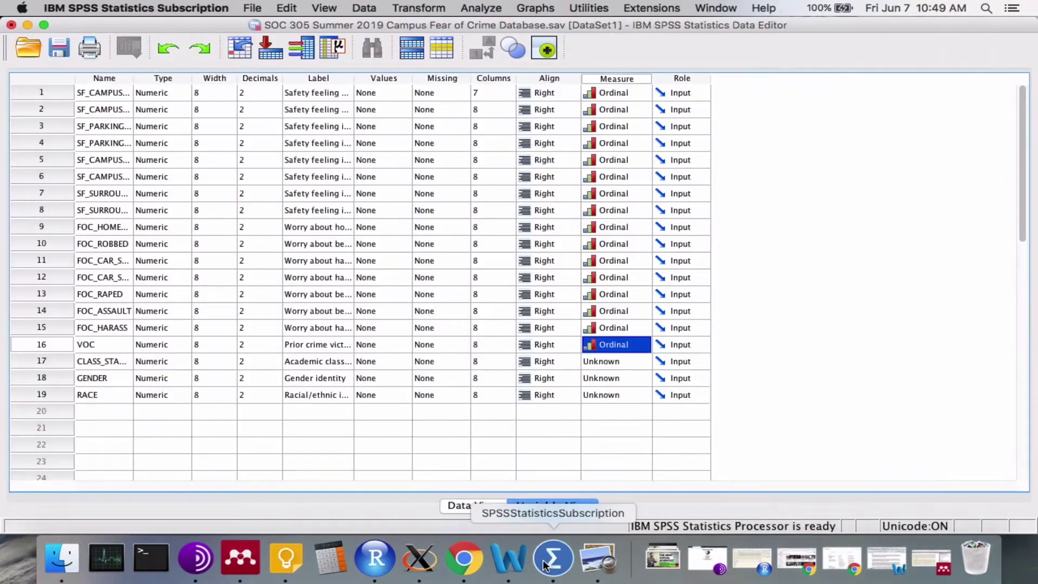
# Step: Set the measurement level of the academic class standing, GENDER and RACE variables to Nominal
pyautogui.click(616, 360)
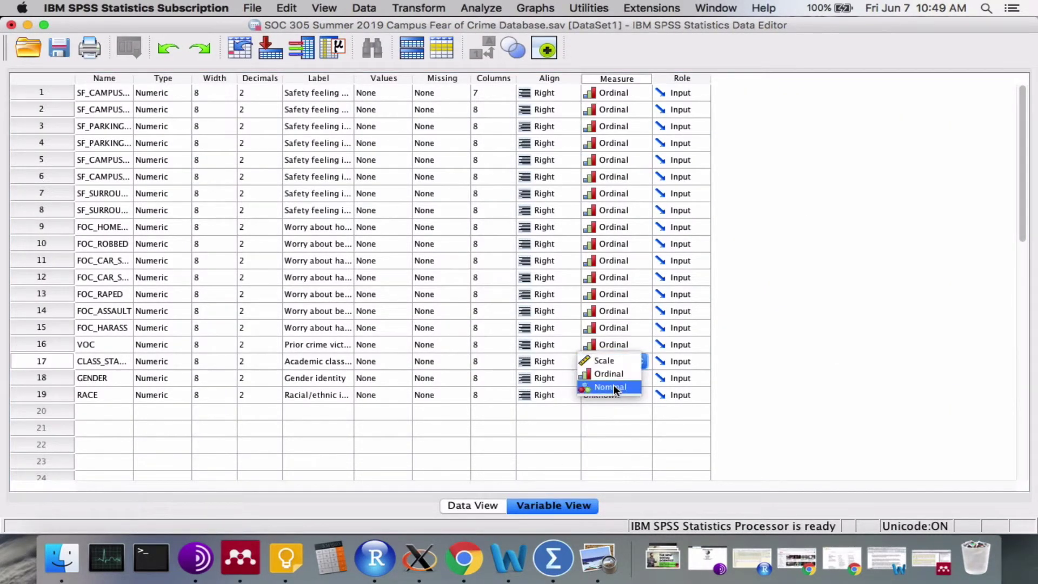
pyautogui.click(613, 387)
pyautogui.click(615, 380)
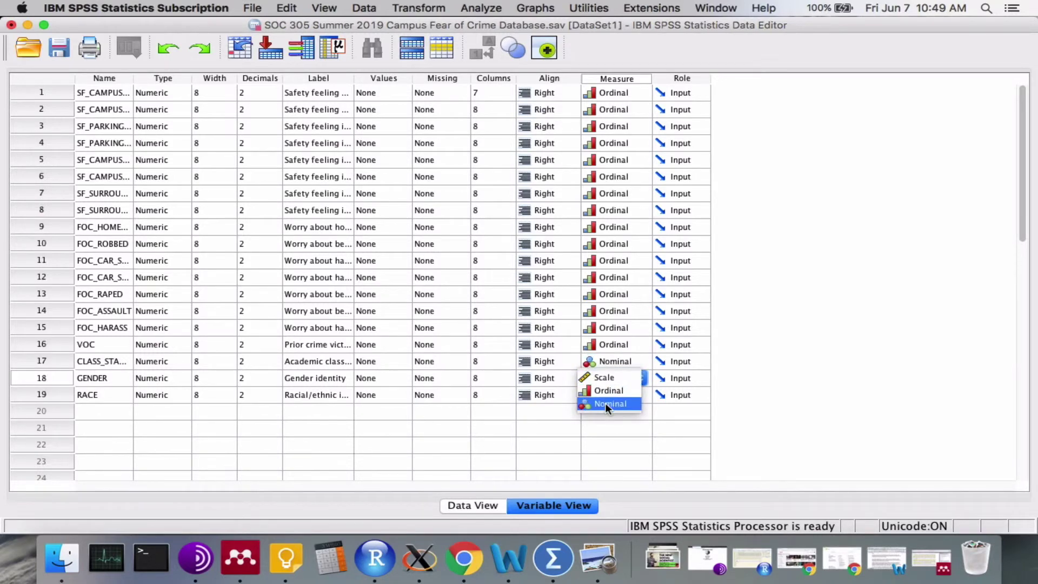
pyautogui.click(605, 403)
pyautogui.click(607, 395)
pyautogui.click(608, 419)
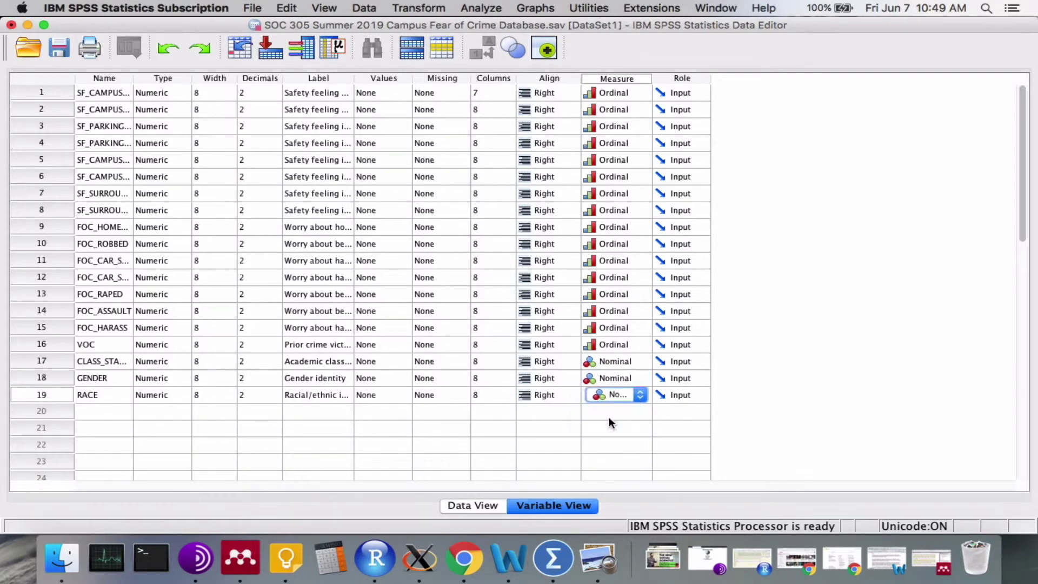